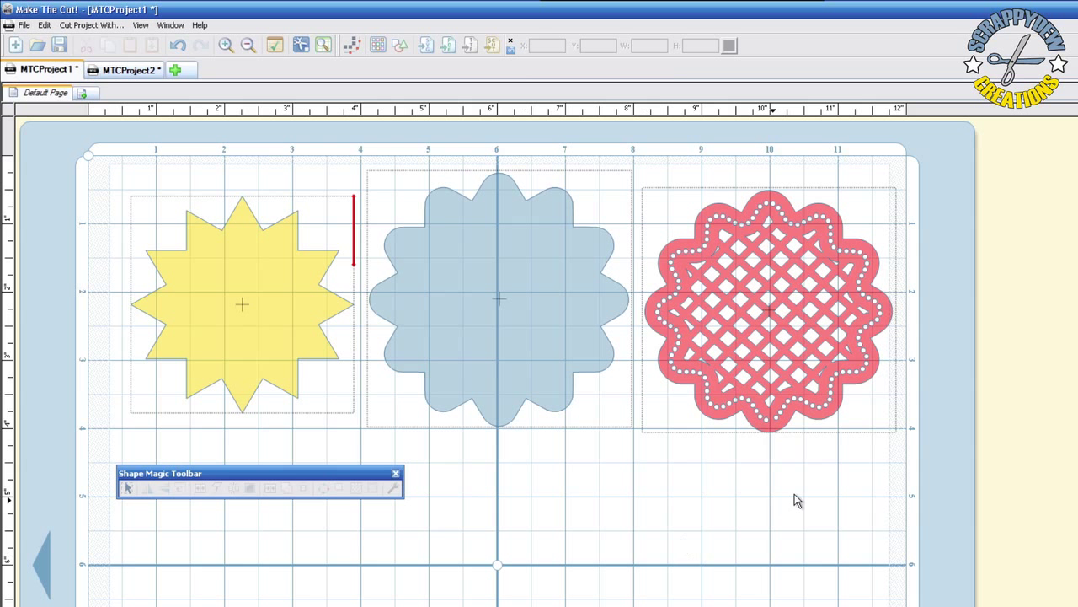
Switch to the blank MTCProject2 tab and click on its empty mat.
{"action": "left_click", "coordinate": [124, 69]}
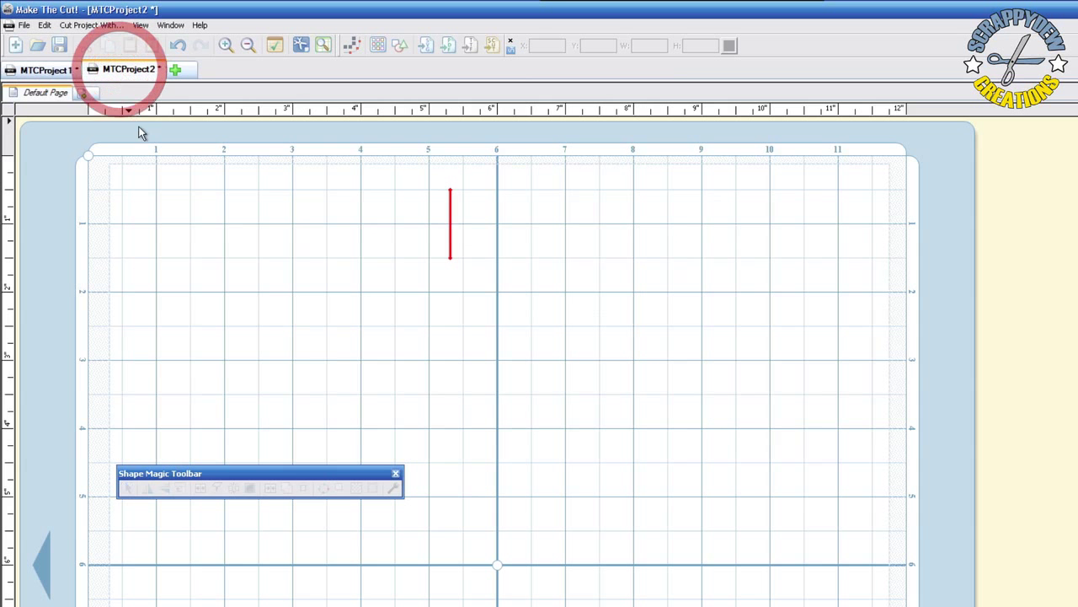
{"action": "left_click", "coordinate": [180, 270]}
{"action": "left_click", "coordinate": [169, 261]}
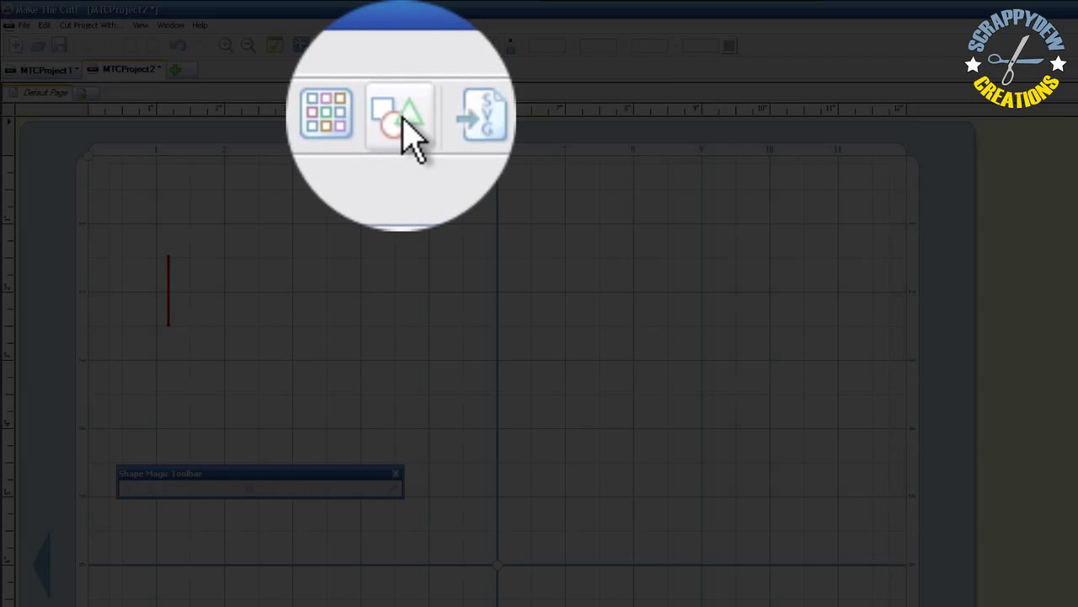
Place a 12 Point Star from the Basic Shapes Stars library onto the mat.
{"action": "left_click", "coordinate": [401, 46]}
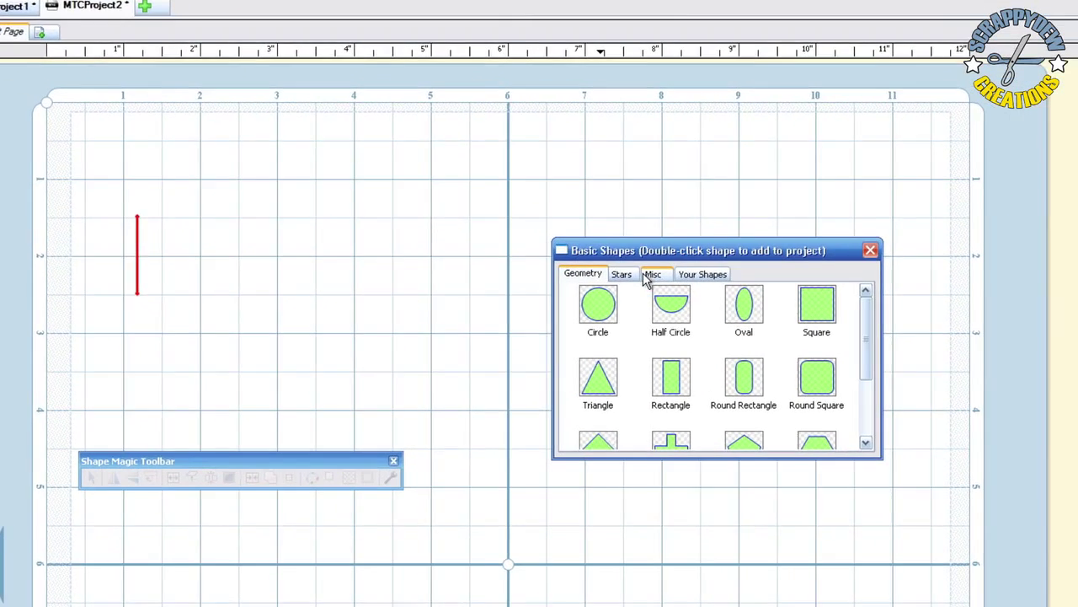
{"action": "left_click", "coordinate": [598, 308]}
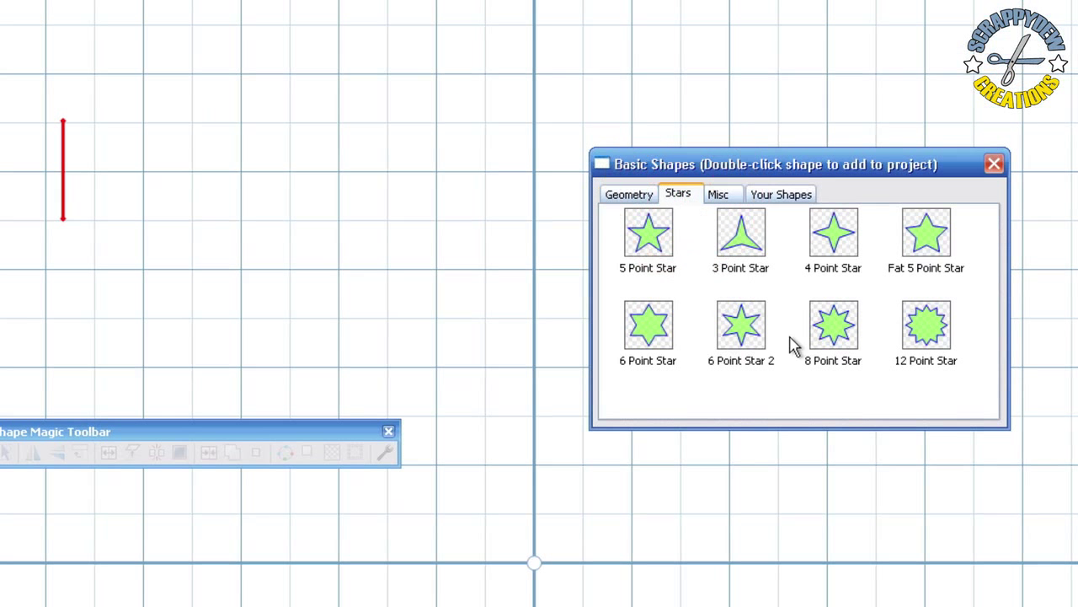
{"action": "double_click", "coordinate": [937, 334]}
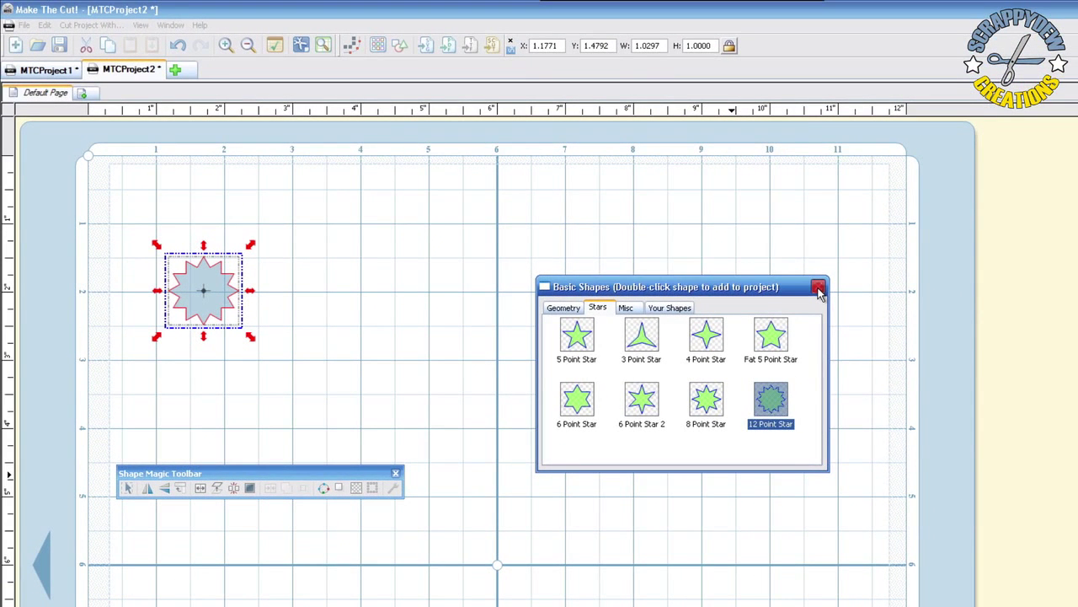
{"action": "left_click", "coordinate": [818, 288]}
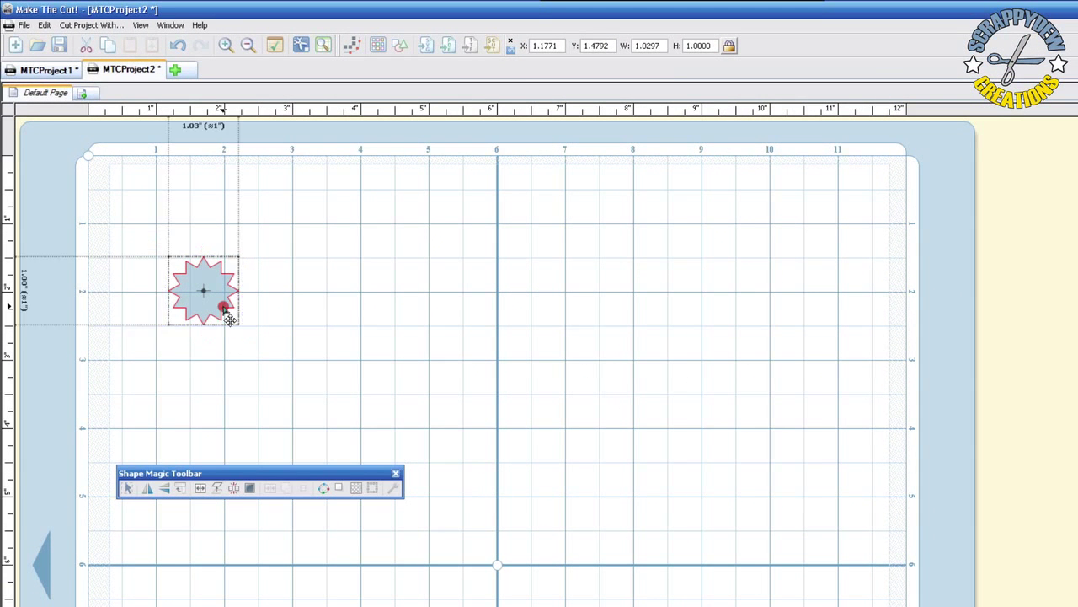
Resize the star to roughly 4.3 by 4.2 inches and move the Shape Magic Toolbar aside.
{"action": "mouse_move", "coordinate": [224, 308]}
{"action": "left_mouse_down"}
{"action": "mouse_move", "coordinate": [212, 278]}
{"action": "mouse_move", "coordinate": [436, 444]}
{"action": "mouse_move", "coordinate": [442, 465]}
{"action": "left_mouse_up"}
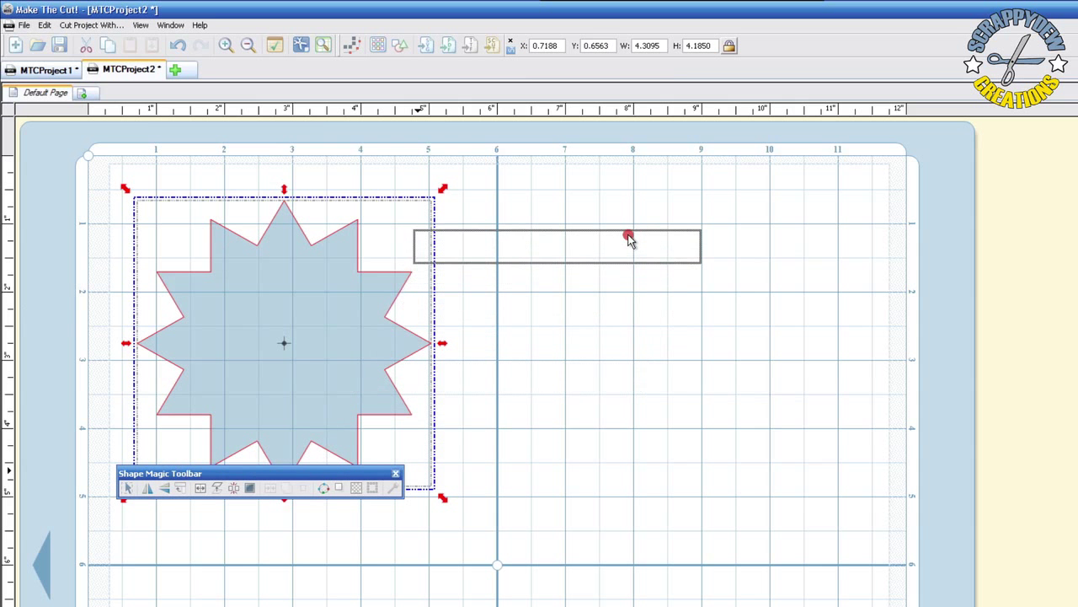
{"action": "left_click_drag", "start_coordinate": [588, 335], "coordinate": [655, 226]}
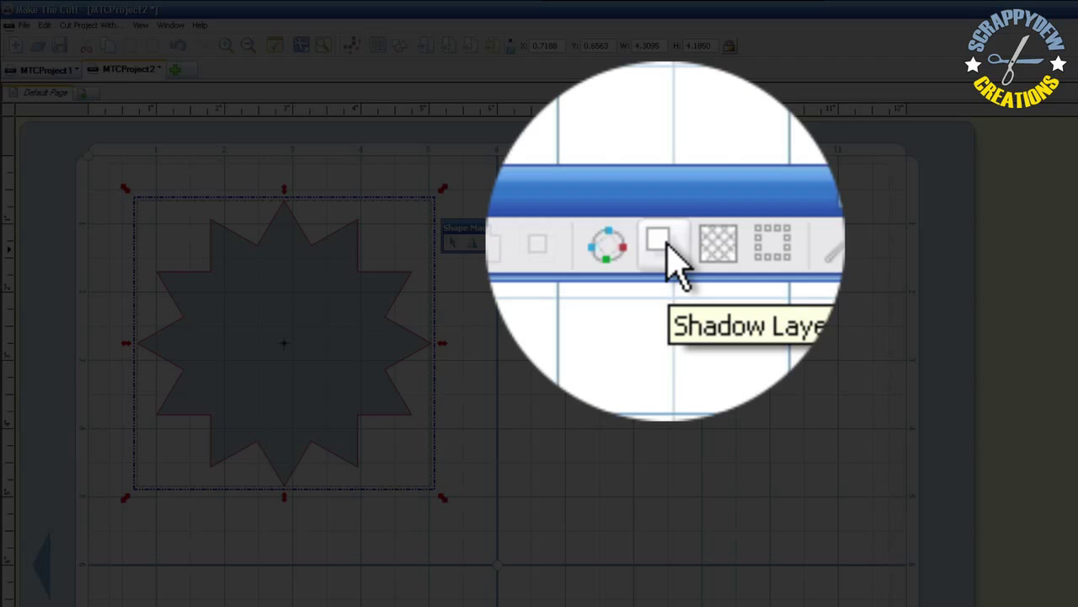
Generate a rounded shadow layer about 0.39 inch wide around the star.
{"action": "left_click", "coordinate": [663, 243]}
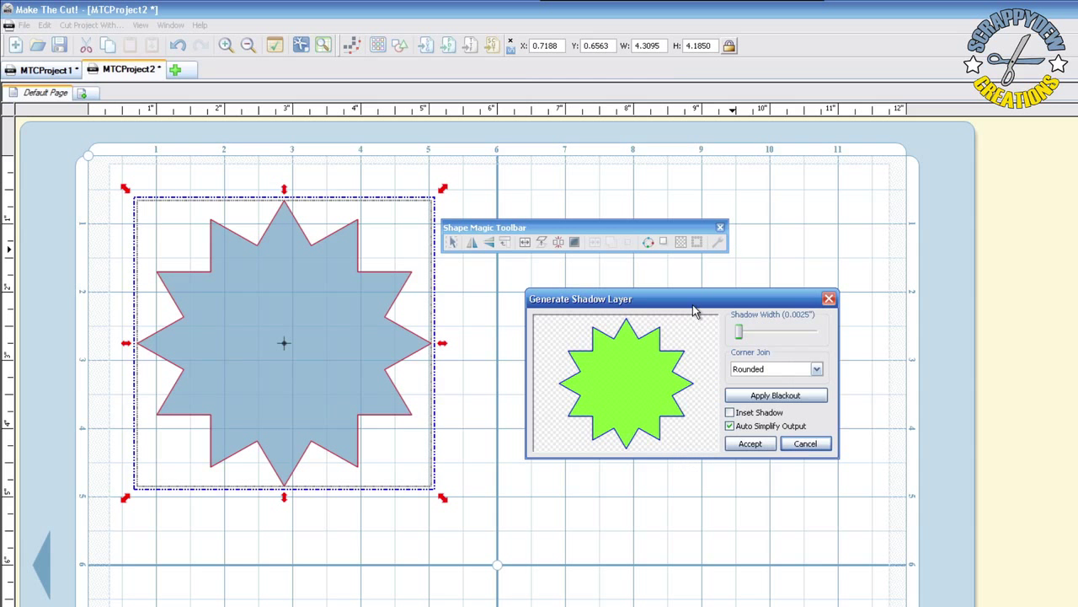
{"action": "left_click_drag", "start_coordinate": [689, 301], "coordinate": [610, 274]}
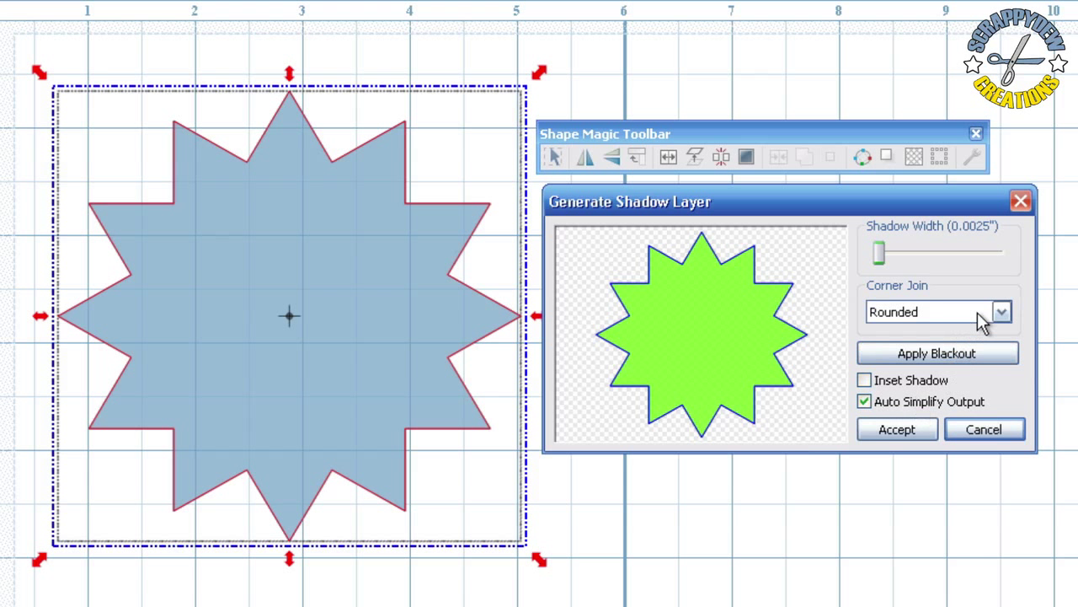
{"action": "left_click", "coordinate": [880, 253]}
{"action": "left_click_drag", "start_coordinate": [881, 255], "coordinate": [973, 261]}
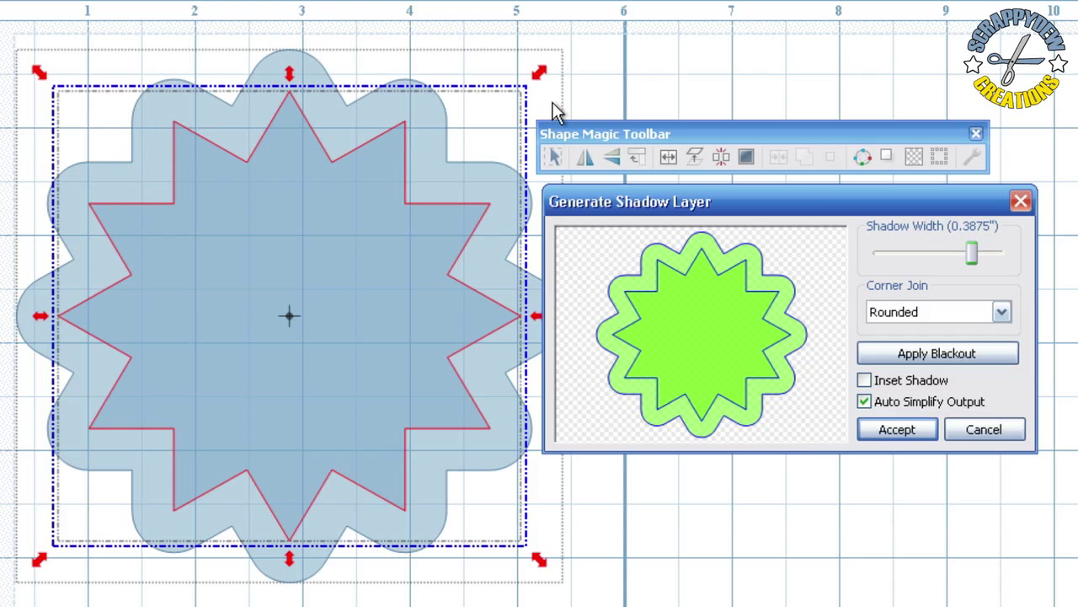
{"action": "left_click", "coordinate": [897, 431]}
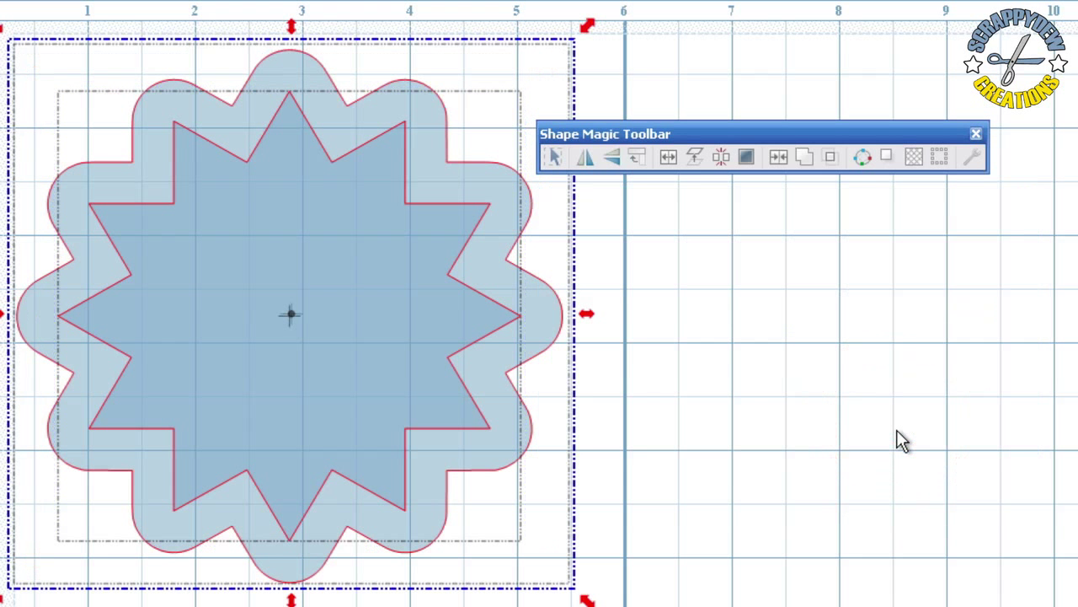
Drag the original star off the scalloped shape and delete it.
{"action": "left_click", "coordinate": [368, 258]}
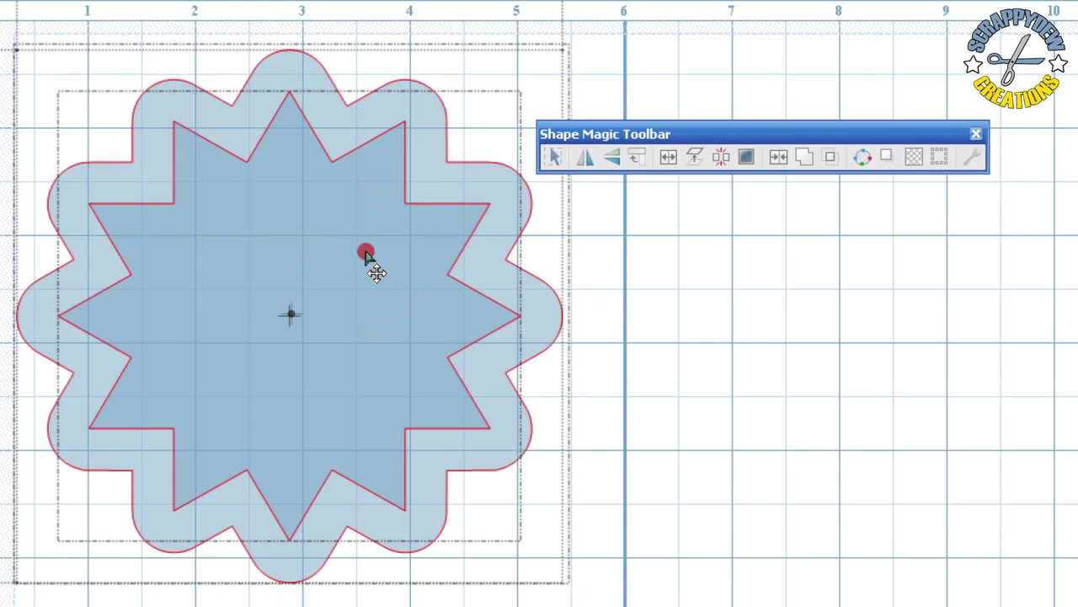
{"action": "left_click", "coordinate": [823, 241]}
{"action": "left_click", "coordinate": [380, 279]}
{"action": "left_click_drag", "start_coordinate": [381, 280], "coordinate": [1024, 358]}
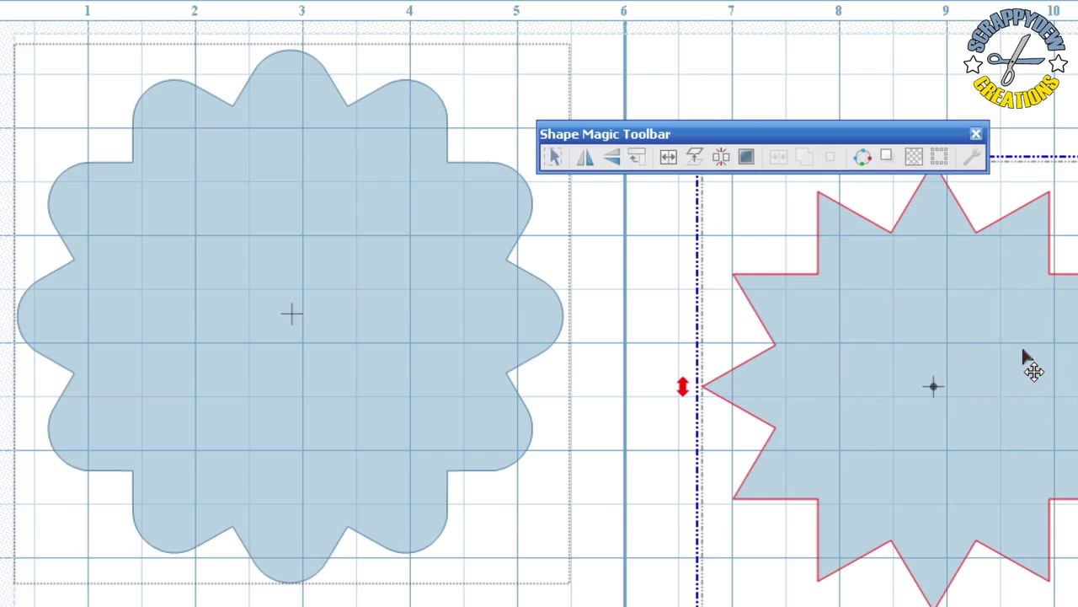
{"action": "key", "text": "Delete"}
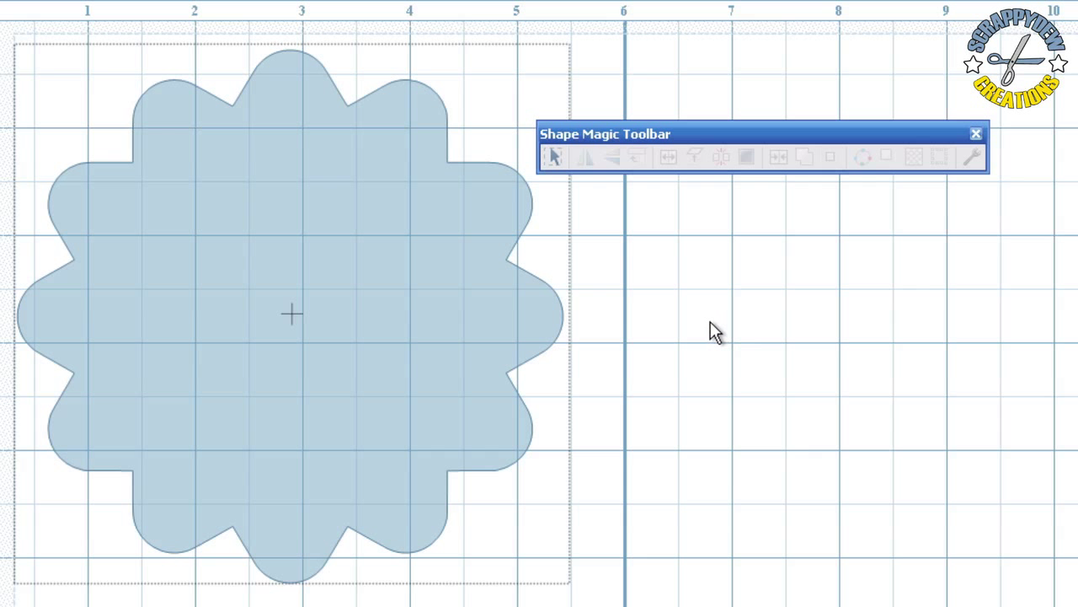
Add a rounded inset shadow about 0.44 inch wide inside the scalloped shape.
{"action": "left_click", "coordinate": [352, 278]}
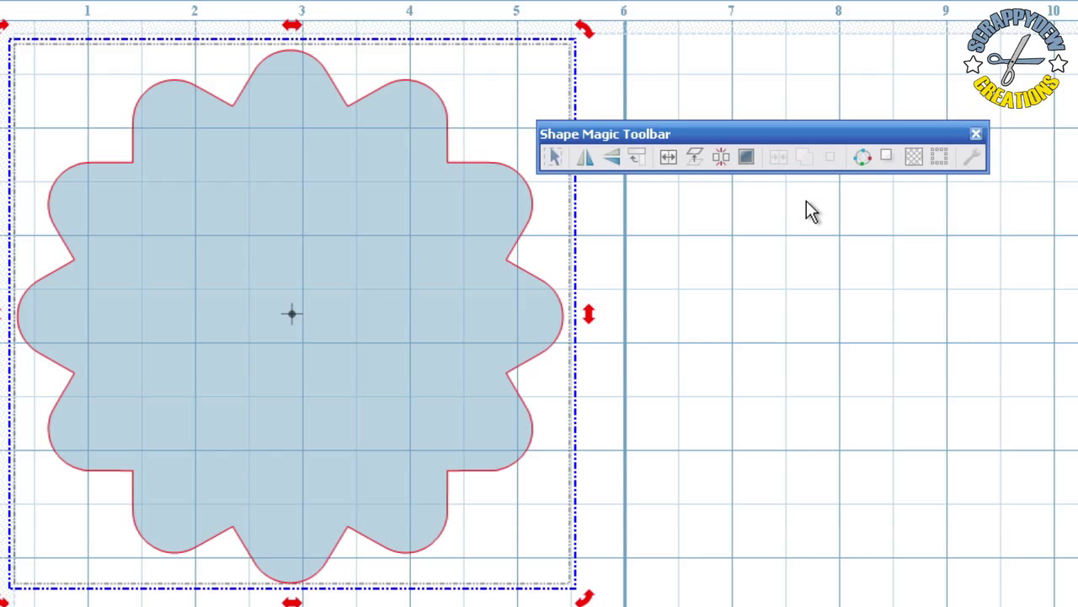
{"action": "left_click", "coordinate": [885, 157]}
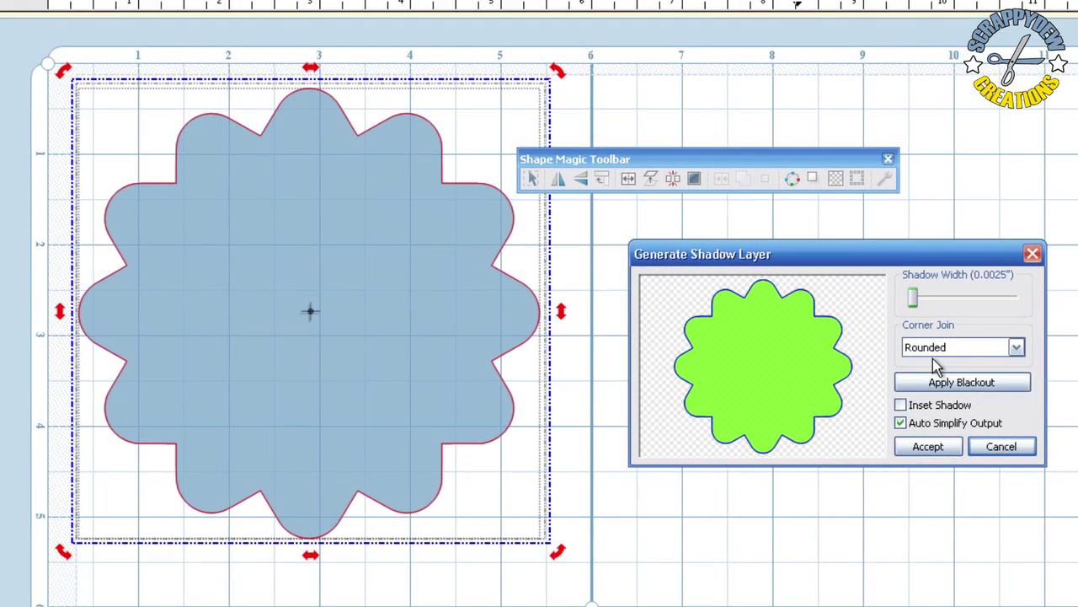
{"action": "left_click", "coordinate": [901, 405]}
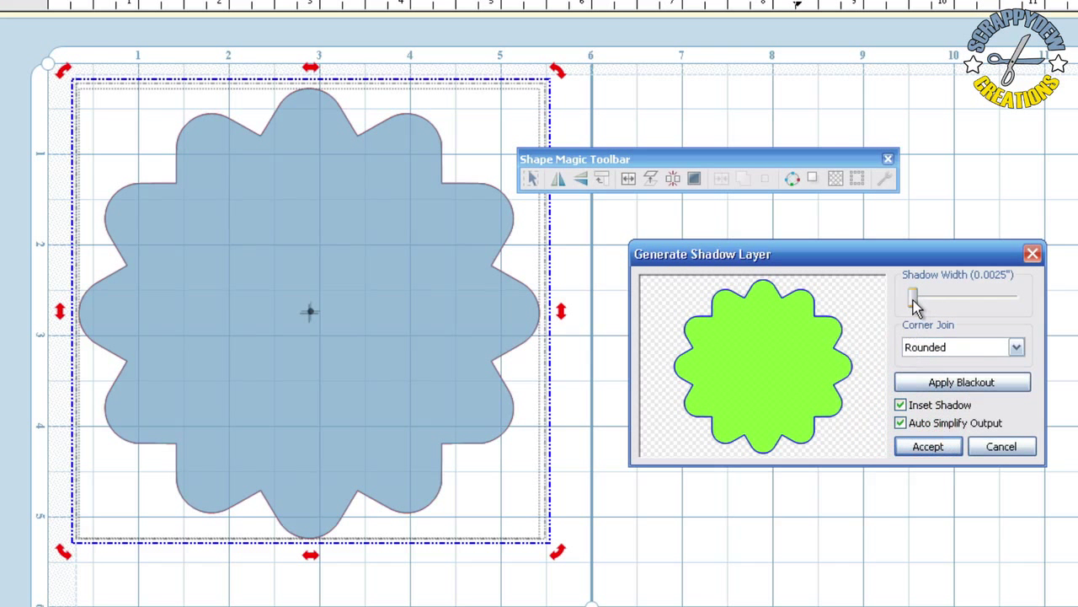
{"action": "left_click_drag", "start_coordinate": [914, 304], "coordinate": [996, 305]}
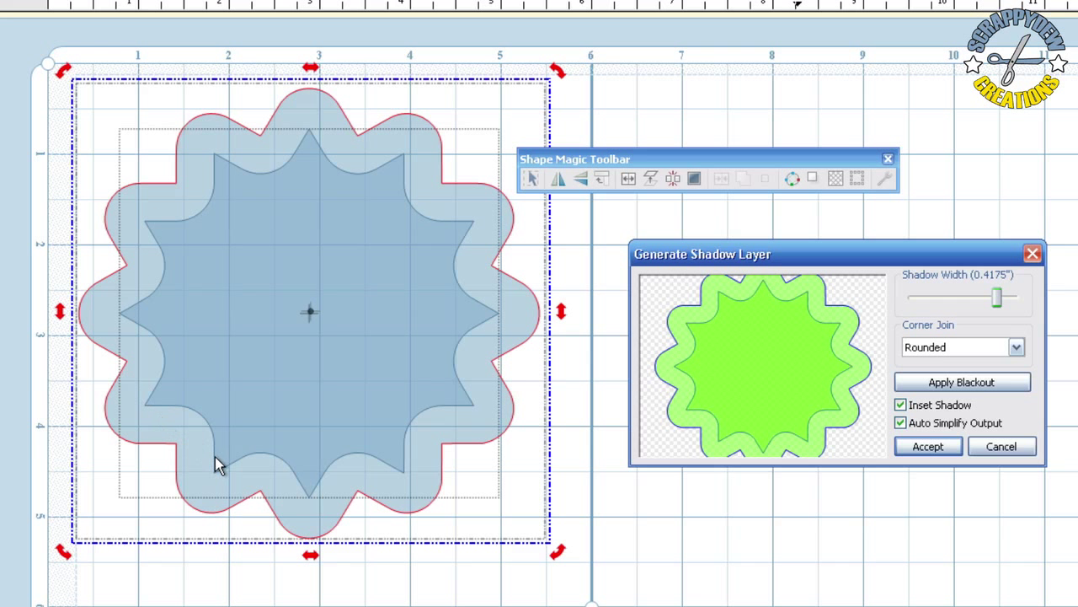
{"action": "left_click_drag", "start_coordinate": [996, 300], "coordinate": [1004, 300]}
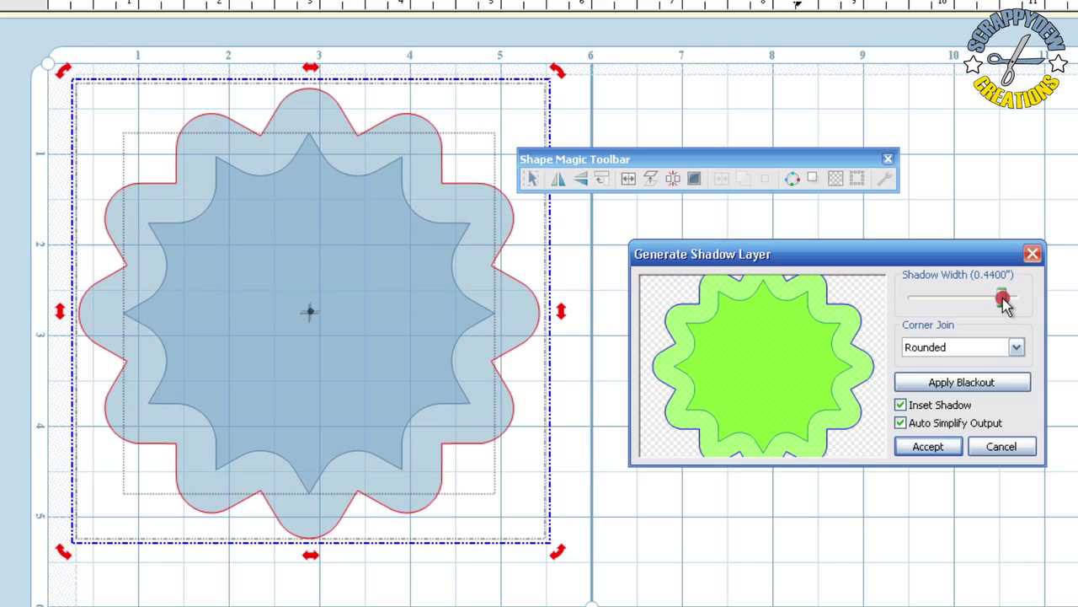
{"action": "left_click", "coordinate": [941, 449]}
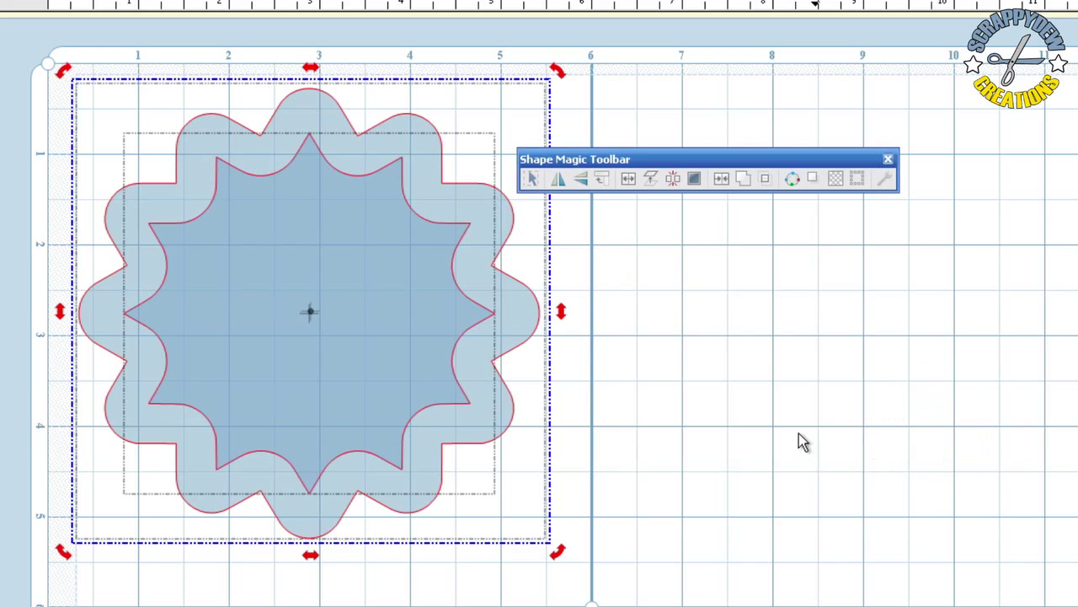
Select the outer scalloped circle and add a 0.2075-inch inset shadow outline.
{"action": "left_click", "coordinate": [745, 411]}
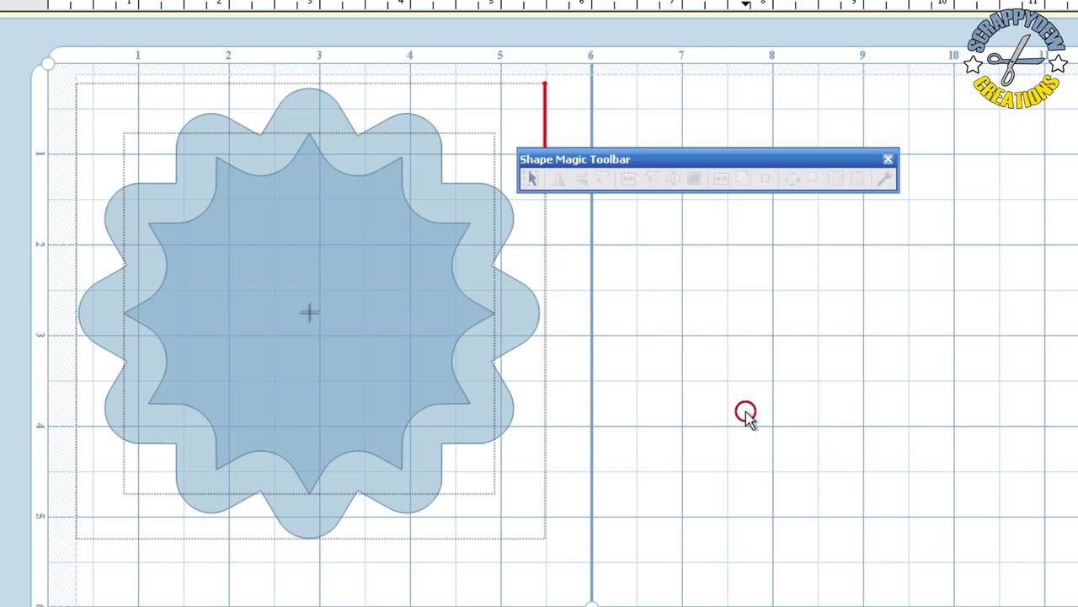
{"action": "left_click", "coordinate": [406, 135]}
{"action": "left_click", "coordinate": [857, 409]}
{"action": "left_click", "coordinate": [475, 207]}
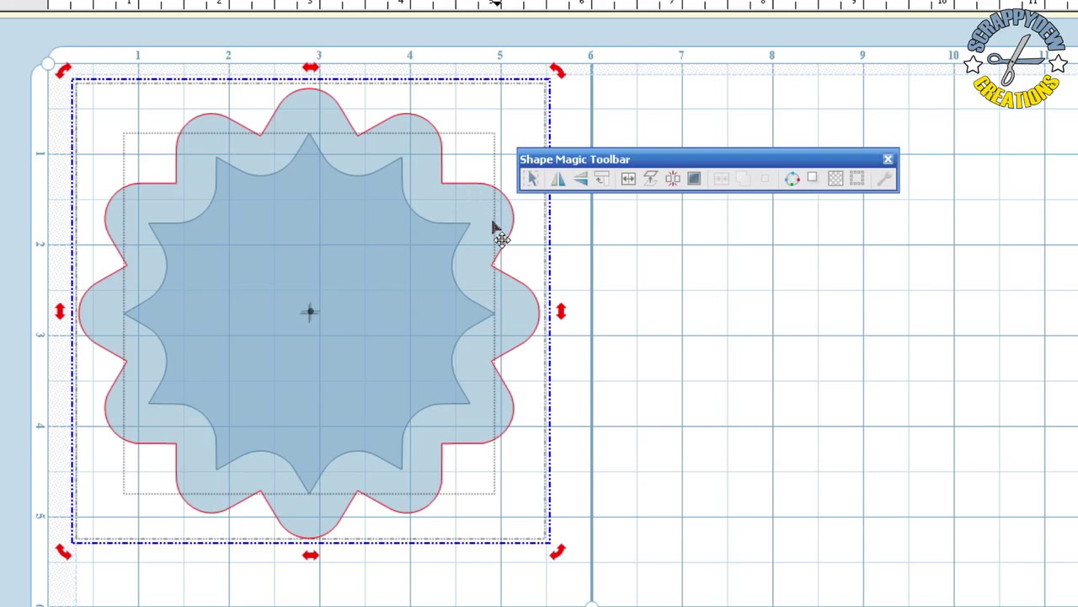
{"action": "left_click", "coordinate": [814, 179]}
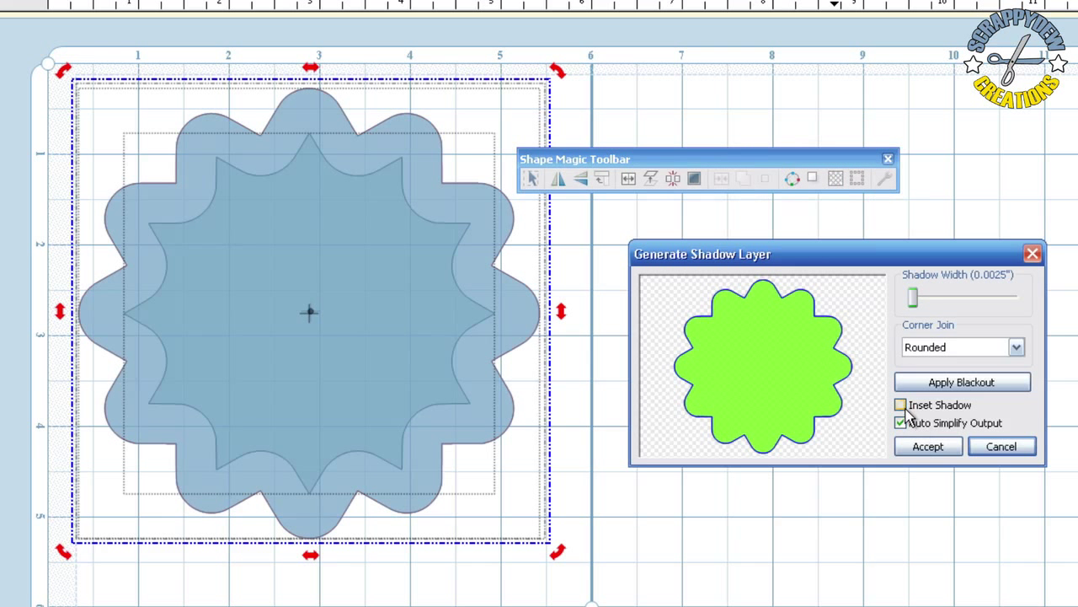
{"action": "left_click", "coordinate": [901, 404]}
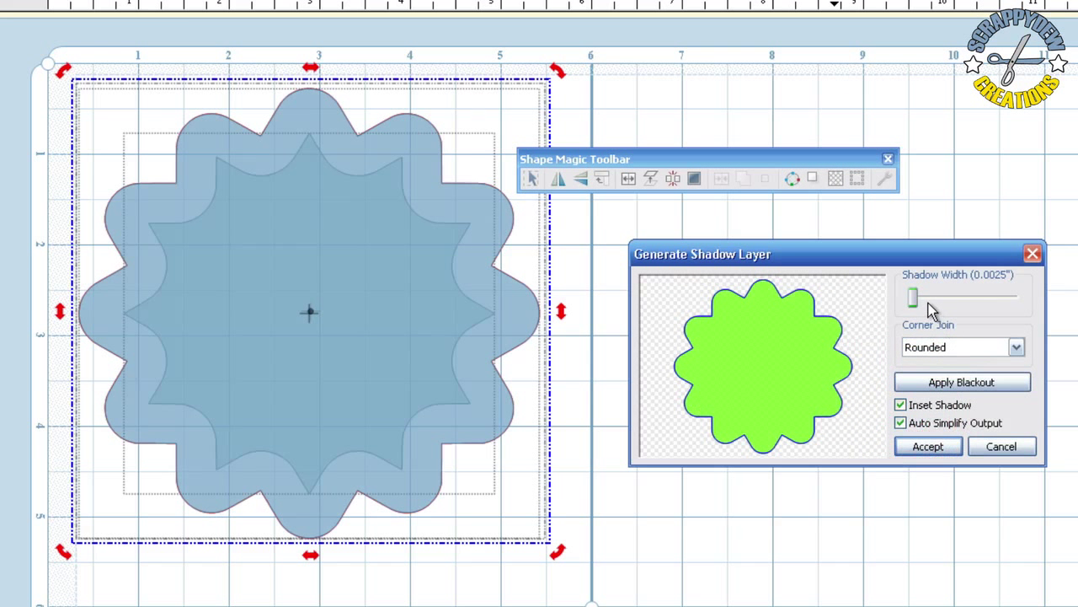
{"action": "left_click_drag", "start_coordinate": [913, 298], "coordinate": [962, 308]}
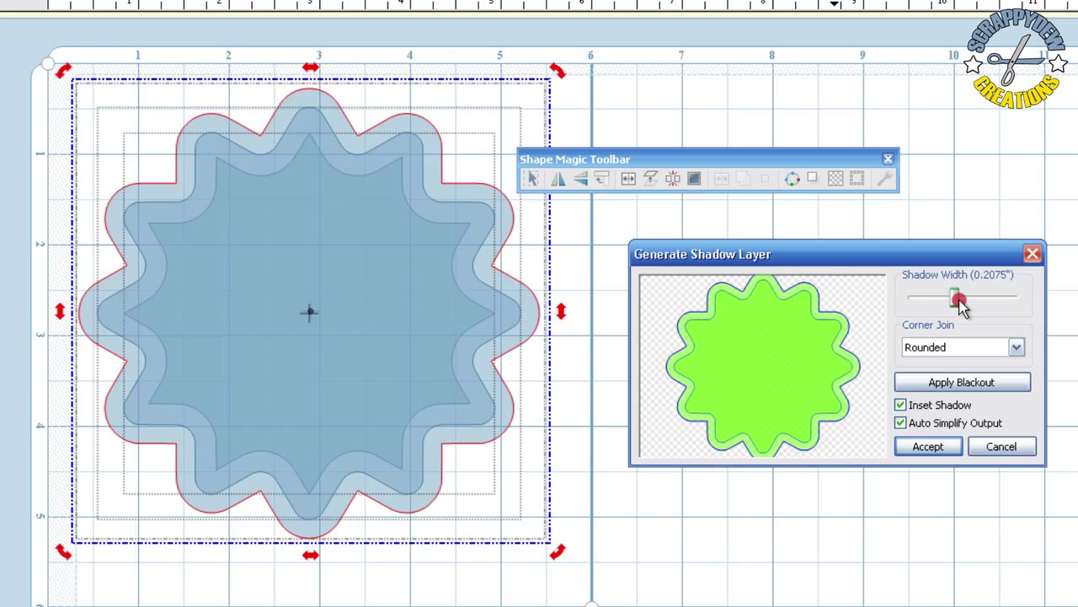
{"action": "left_click", "coordinate": [933, 448]}
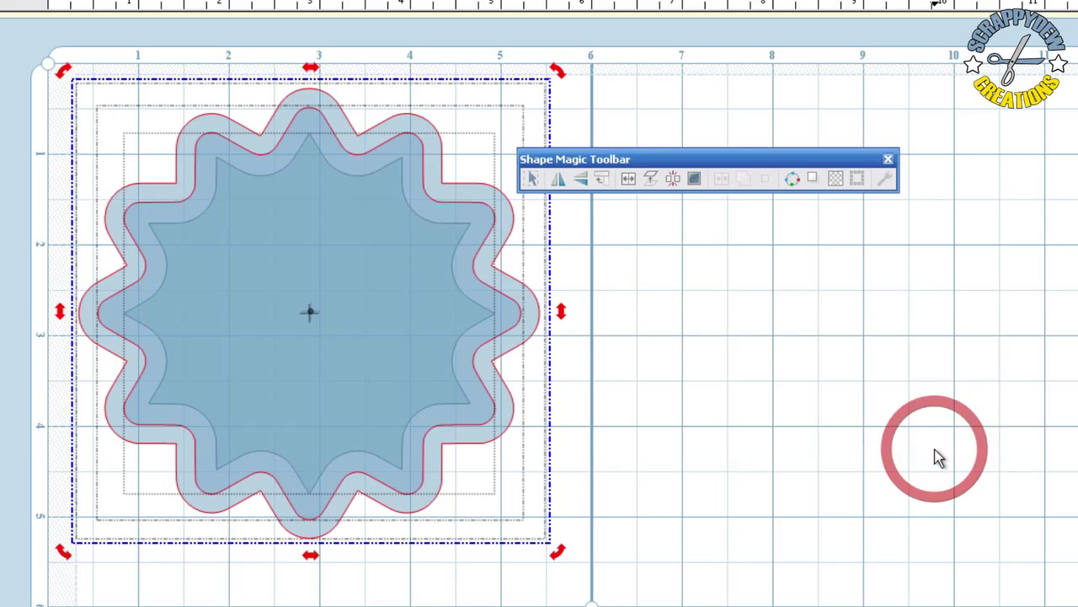
Select the inset outline and preview an SS9 rhinestone conversion on the mat.
{"action": "left_click", "coordinate": [845, 483]}
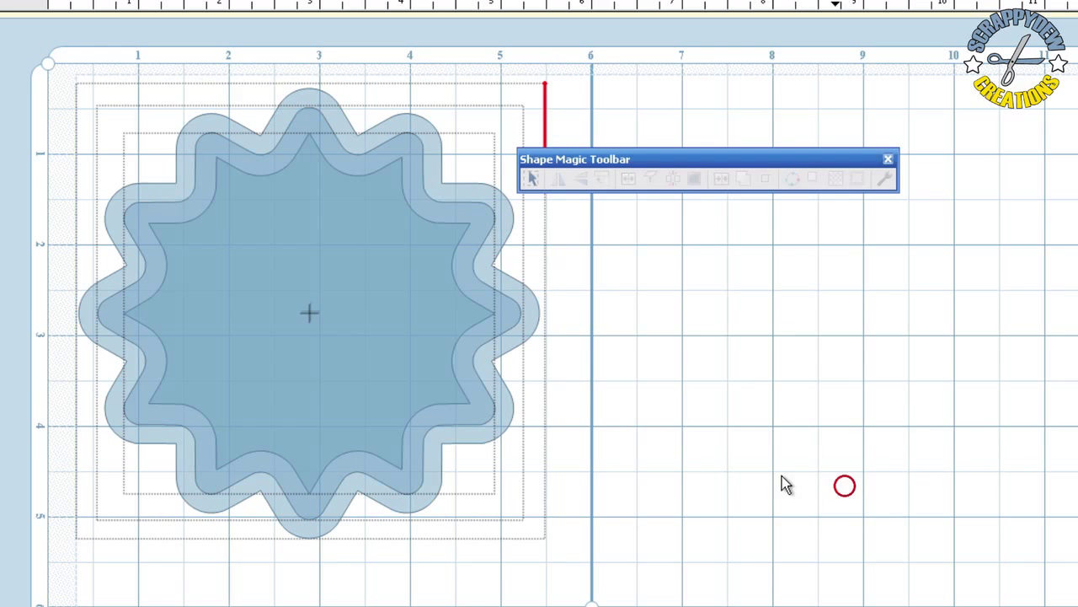
{"action": "left_click", "coordinate": [414, 143]}
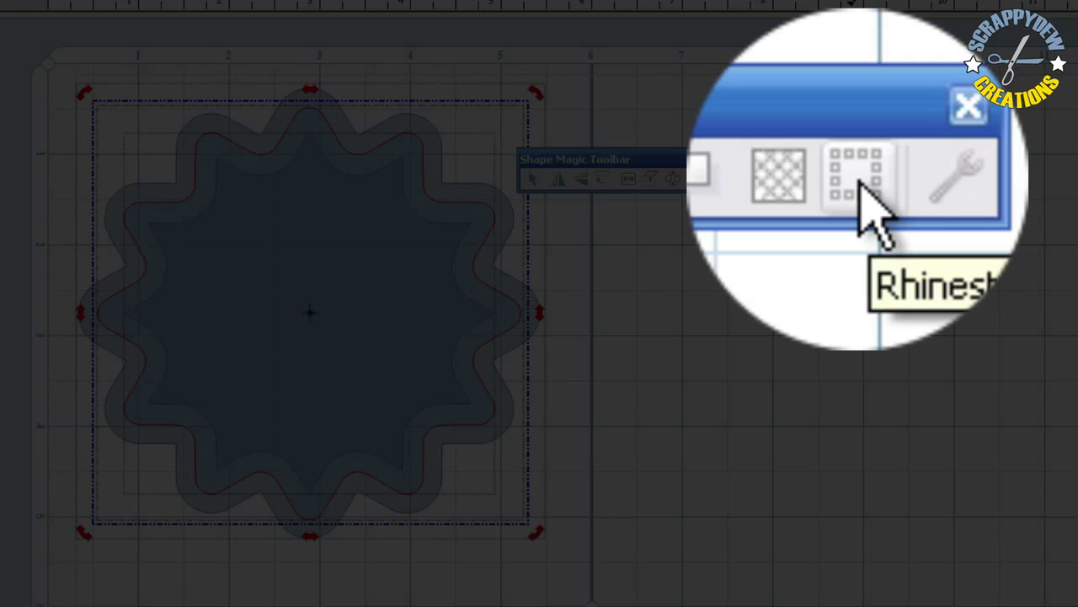
{"action": "left_click", "coordinate": [861, 187]}
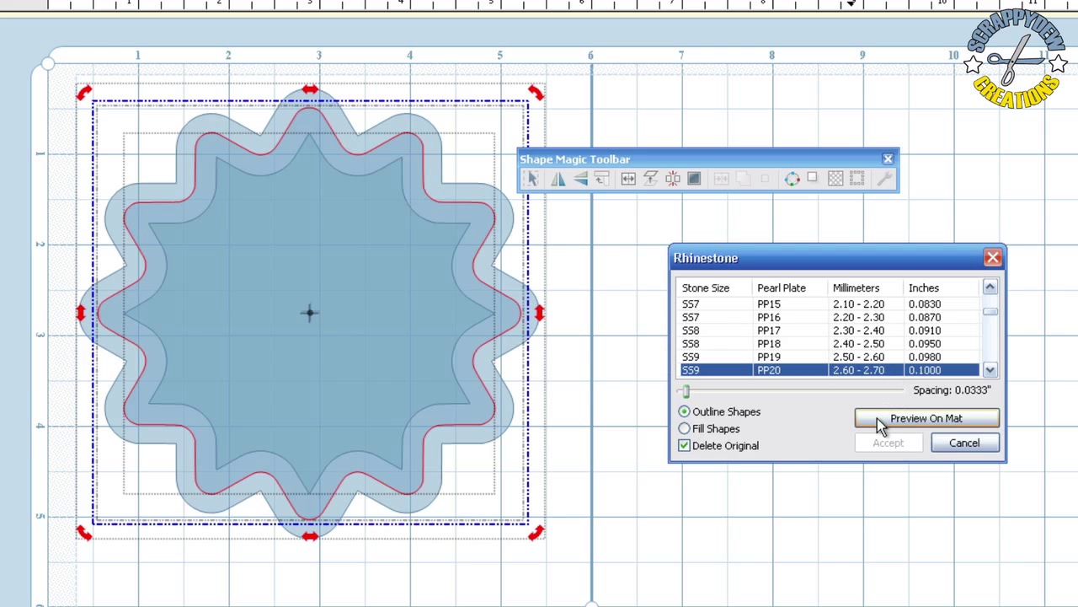
{"action": "left_click", "coordinate": [775, 343]}
{"action": "left_click", "coordinate": [773, 369]}
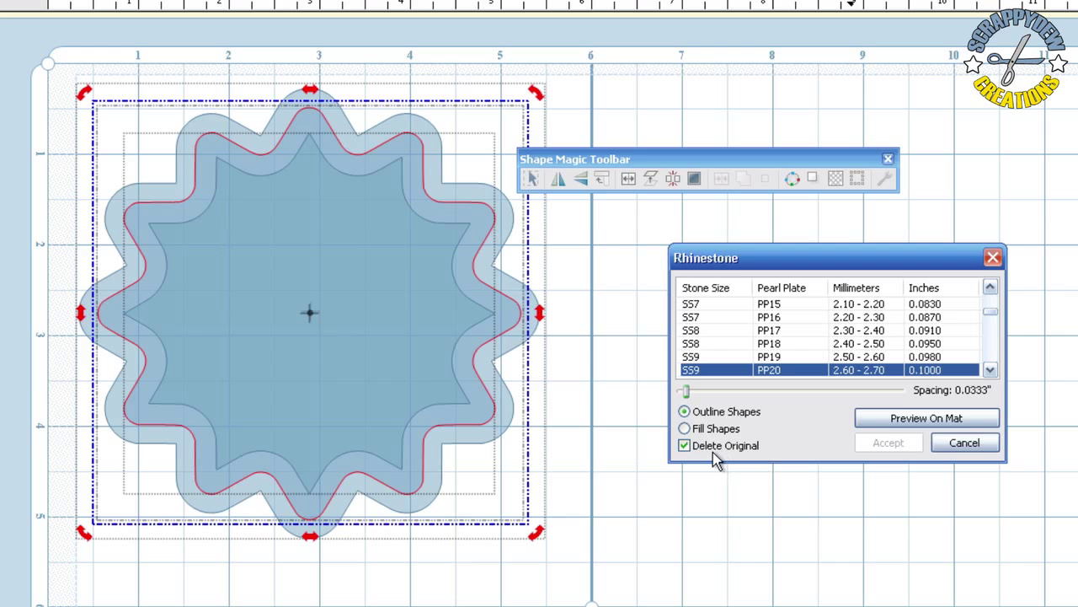
{"action": "left_click", "coordinate": [929, 421]}
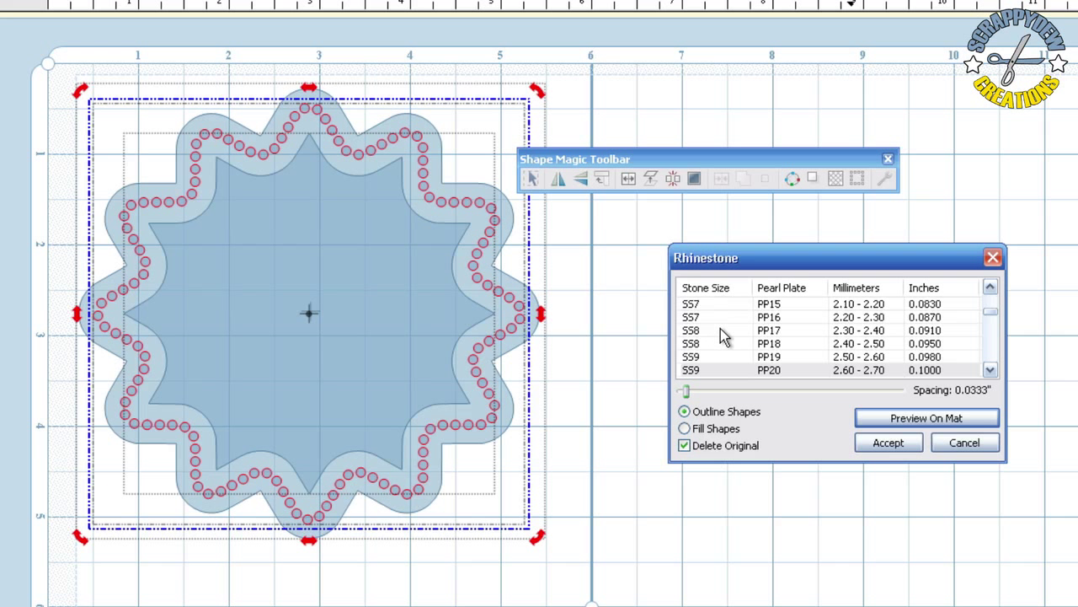
Switch to the smaller SS7 PP15 stones, preview them, and accept the ring.
{"action": "left_click", "coordinate": [691, 317]}
{"action": "left_click", "coordinate": [863, 414]}
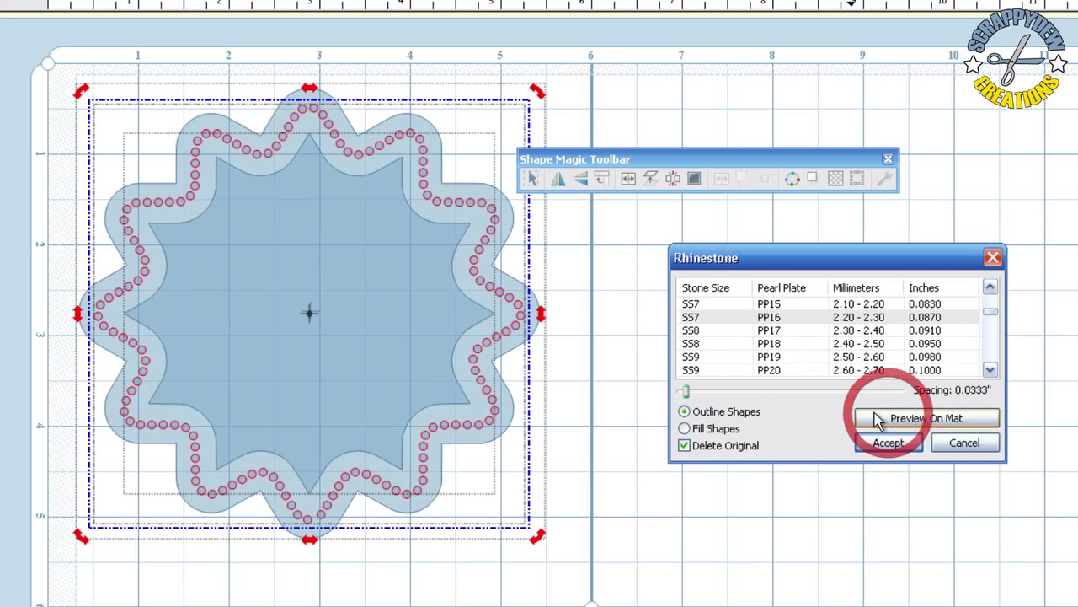
{"action": "left_click", "coordinate": [723, 303]}
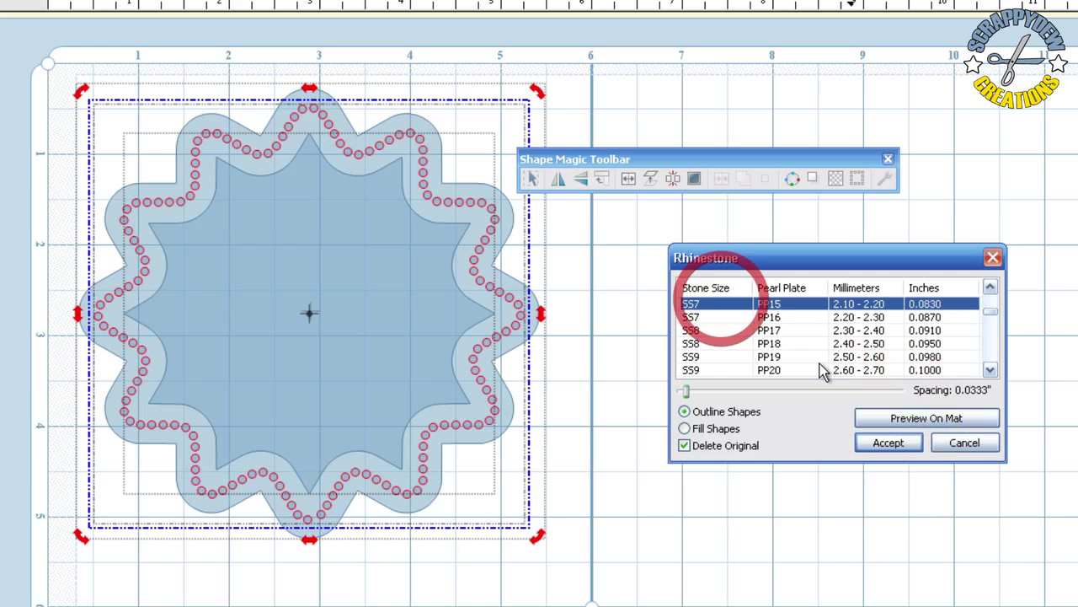
{"action": "left_click", "coordinate": [898, 419]}
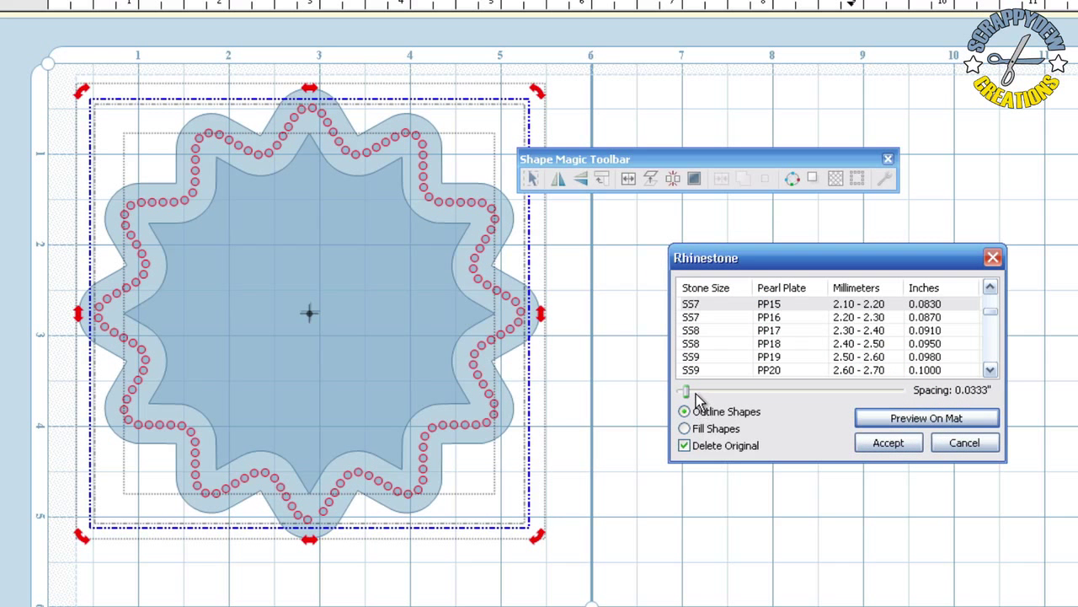
{"action": "left_click", "coordinate": [899, 454]}
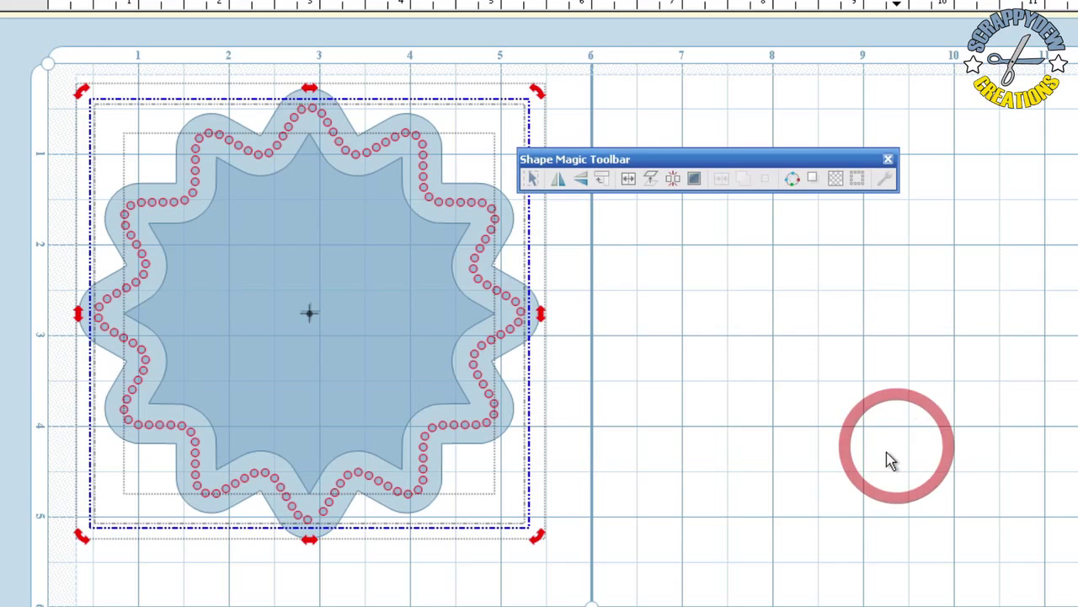
Apply an inverse 45° lattice, 0.14" width and 0.25" gap, to the star.
{"action": "left_click", "coordinate": [732, 494]}
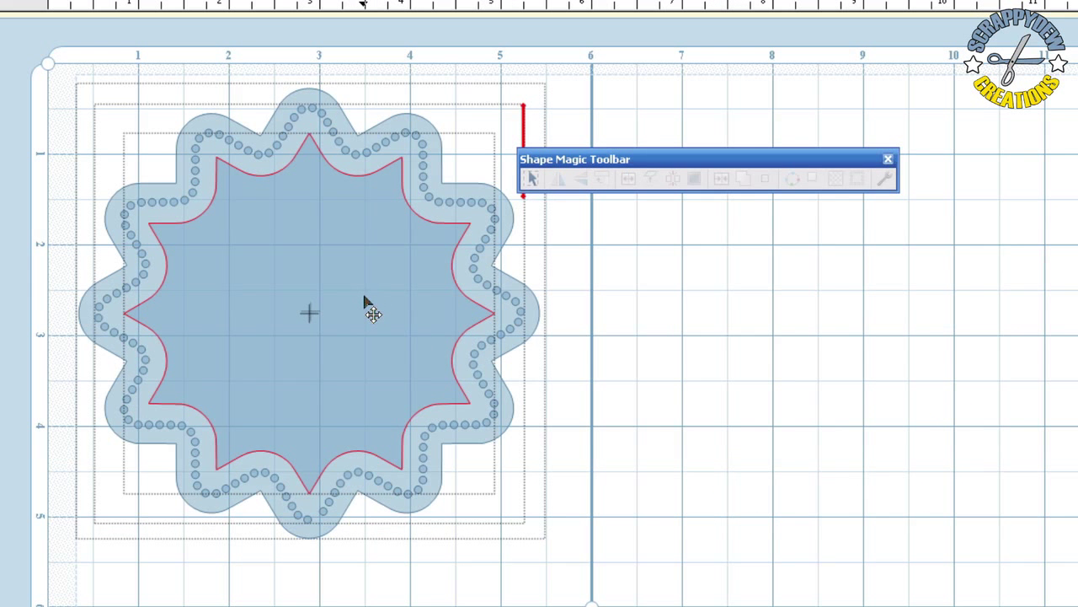
{"action": "left_click", "coordinate": [410, 278]}
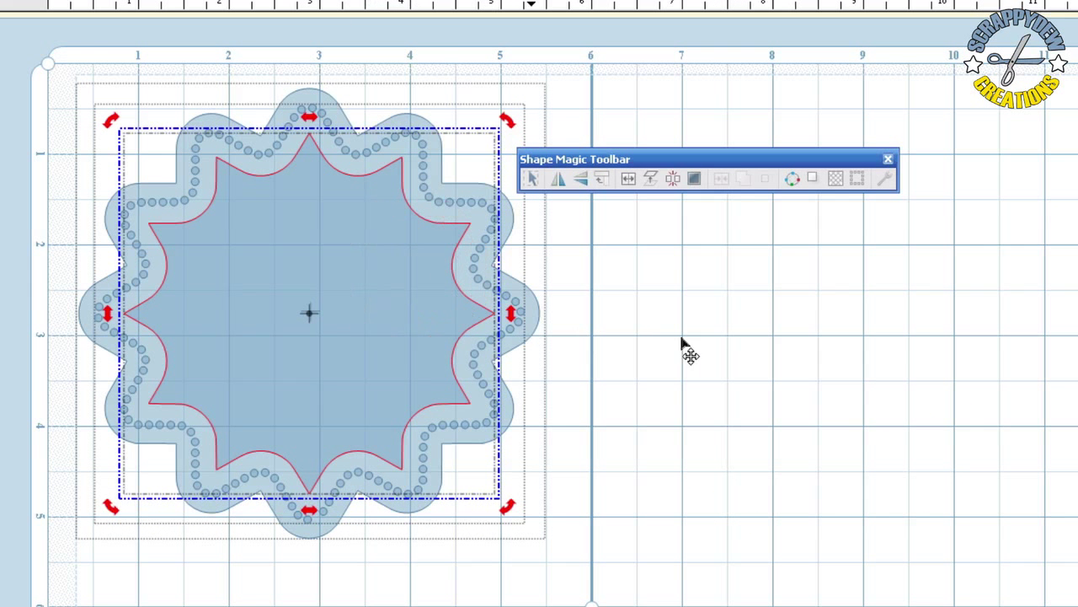
{"action": "left_click", "coordinate": [685, 338]}
{"action": "left_click", "coordinate": [417, 289]}
{"action": "left_click", "coordinate": [315, 268]}
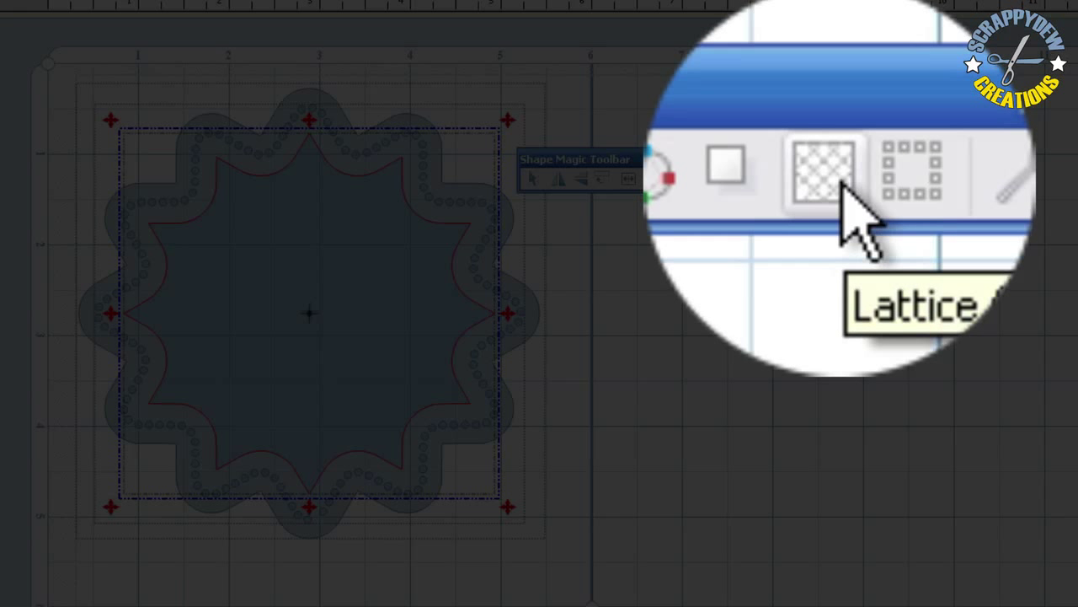
{"action": "left_click", "coordinate": [842, 187]}
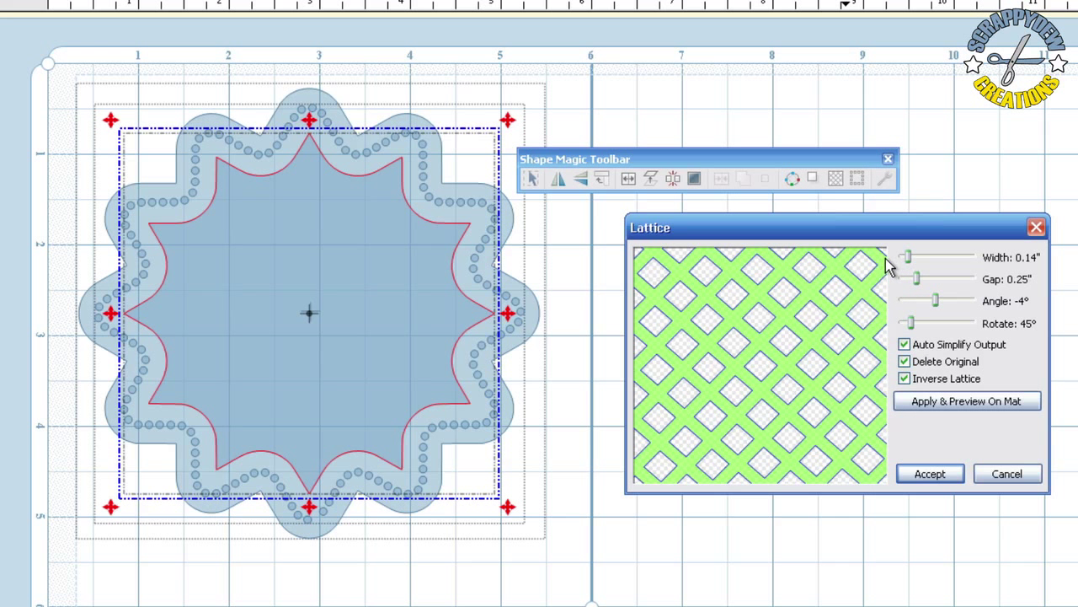
{"action": "left_click", "coordinate": [943, 404]}
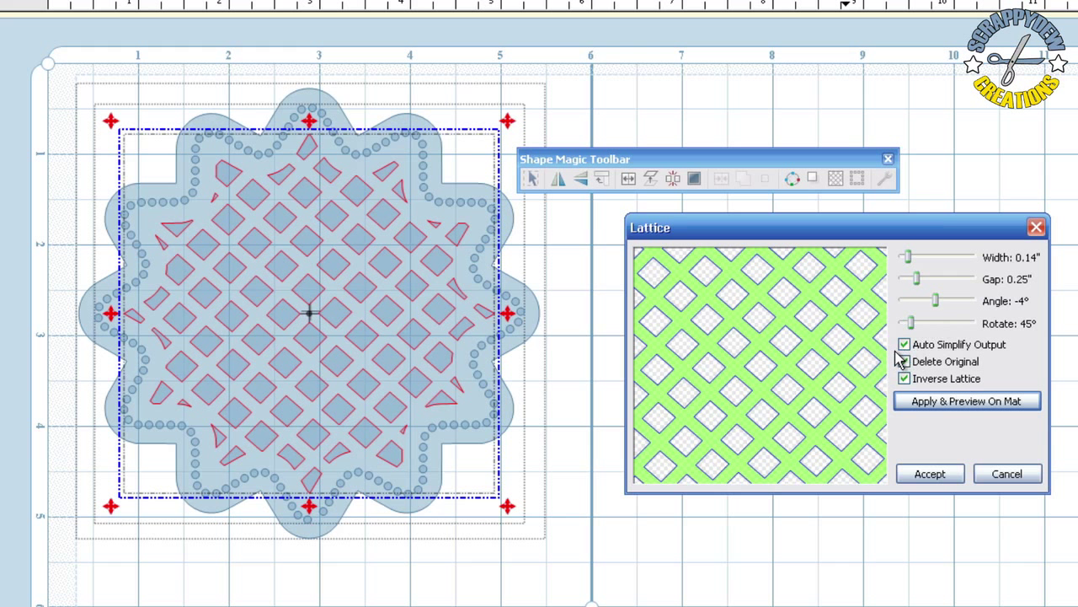
{"action": "left_click", "coordinate": [938, 474]}
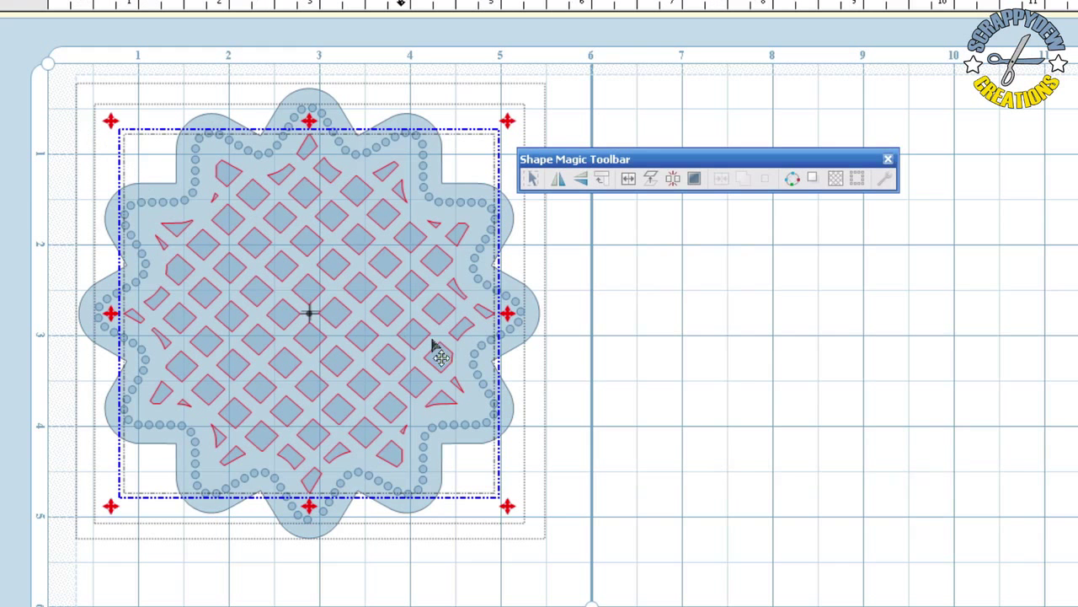
Box-select the scallop, rhinestone ring and lattice, and Join them into one shape.
{"action": "left_click", "coordinate": [743, 477]}
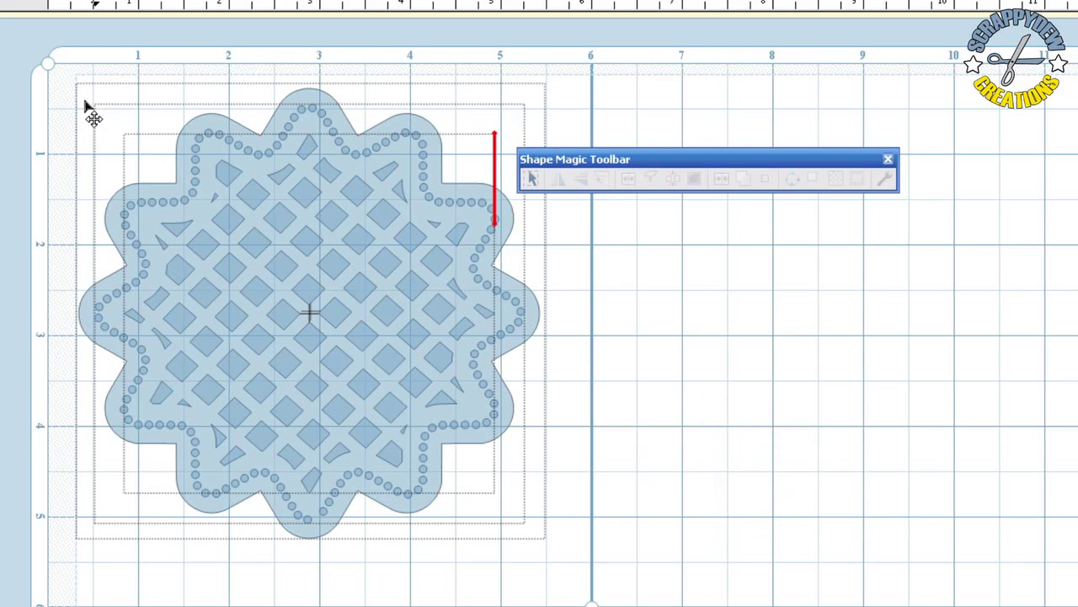
{"action": "left_click_drag", "start_coordinate": [52, 75], "coordinate": [703, 578]}
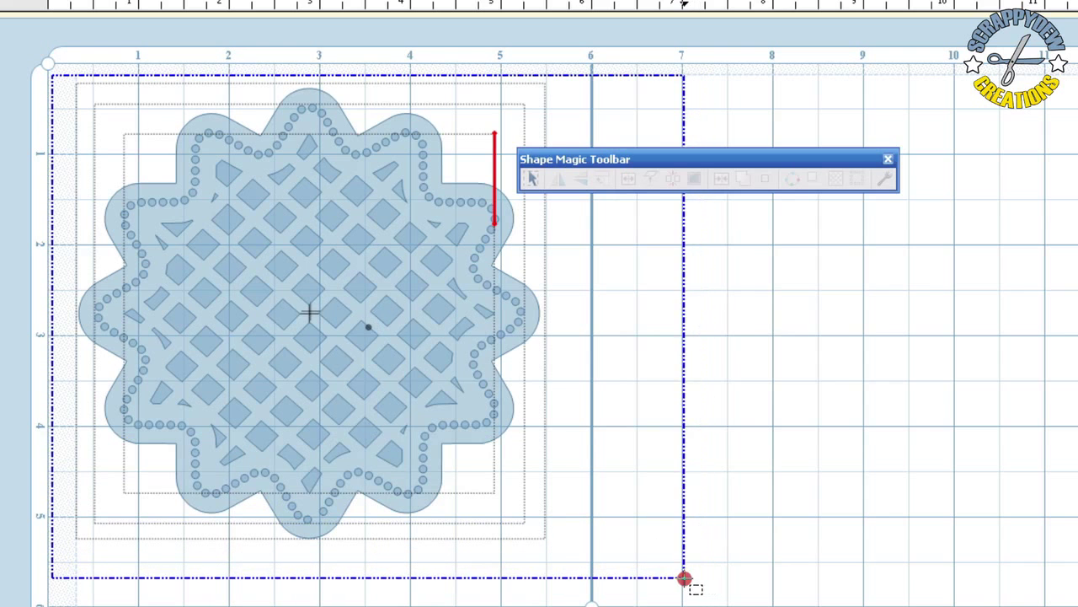
{"action": "left_click_drag", "start_coordinate": [702, 578], "coordinate": [684, 579]}
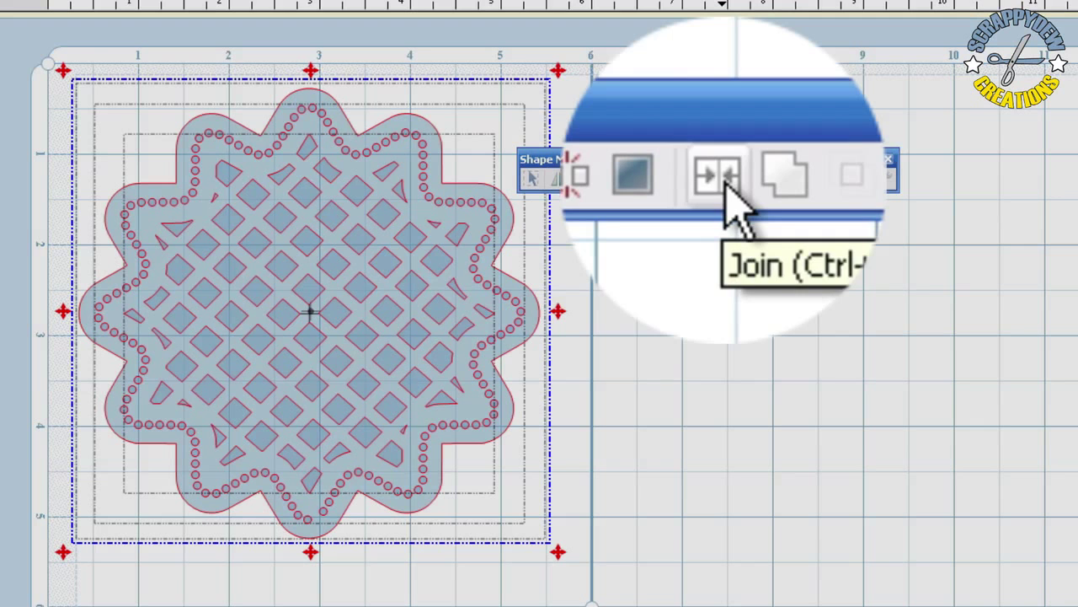
{"action": "left_click", "coordinate": [726, 179]}
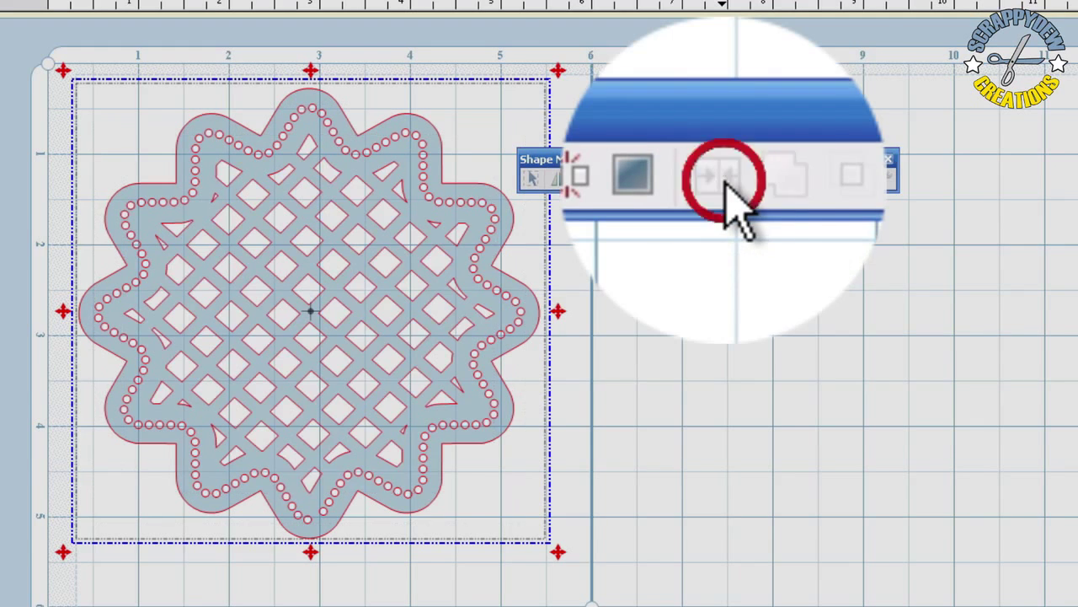